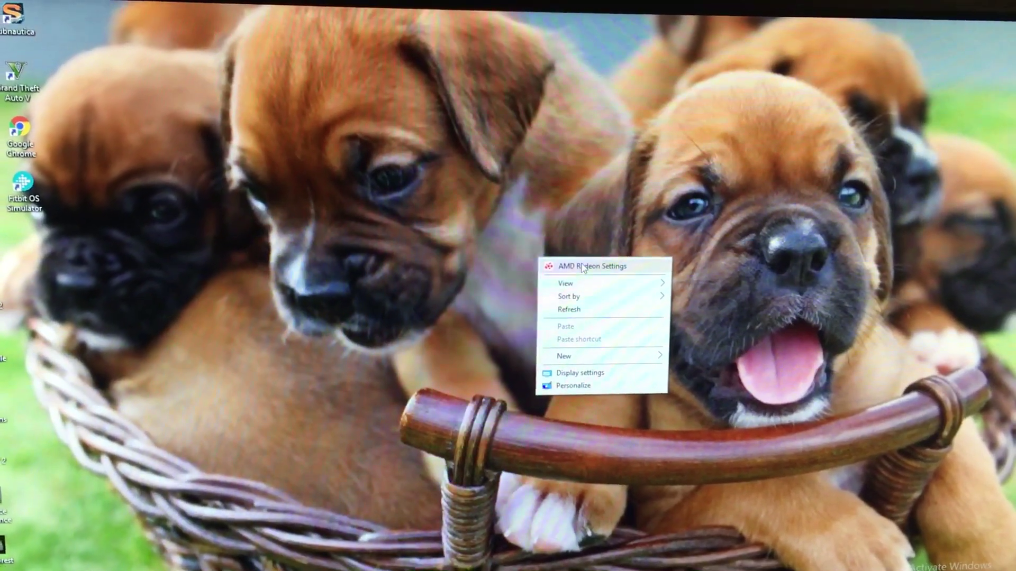
# Launch AMD Radeon Settings and start a new custom resolution on the Display page
pyautogui.click(583, 262)
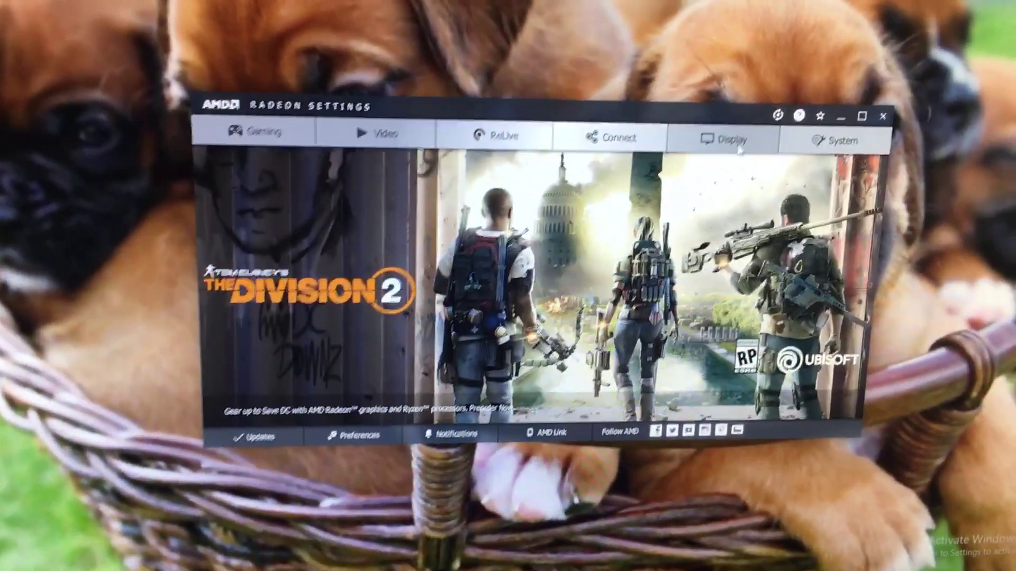
pyautogui.click(734, 216)
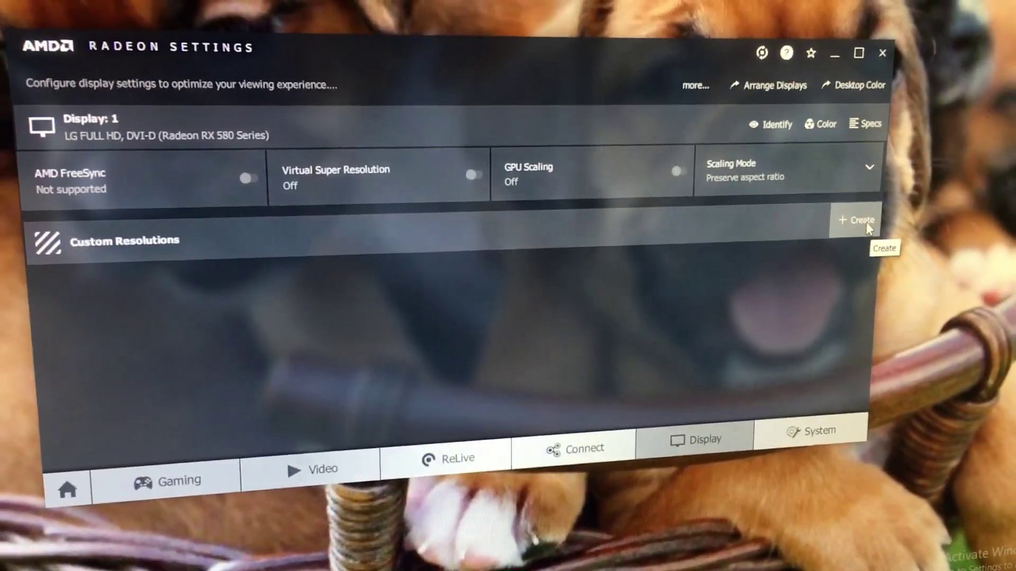
pyautogui.click(865, 224)
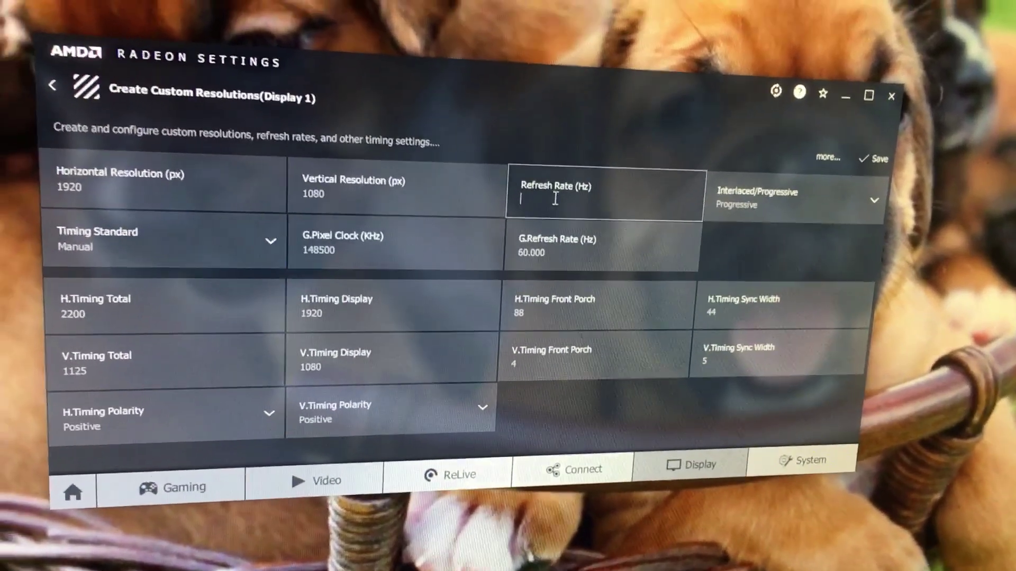
pyautogui.write('66')
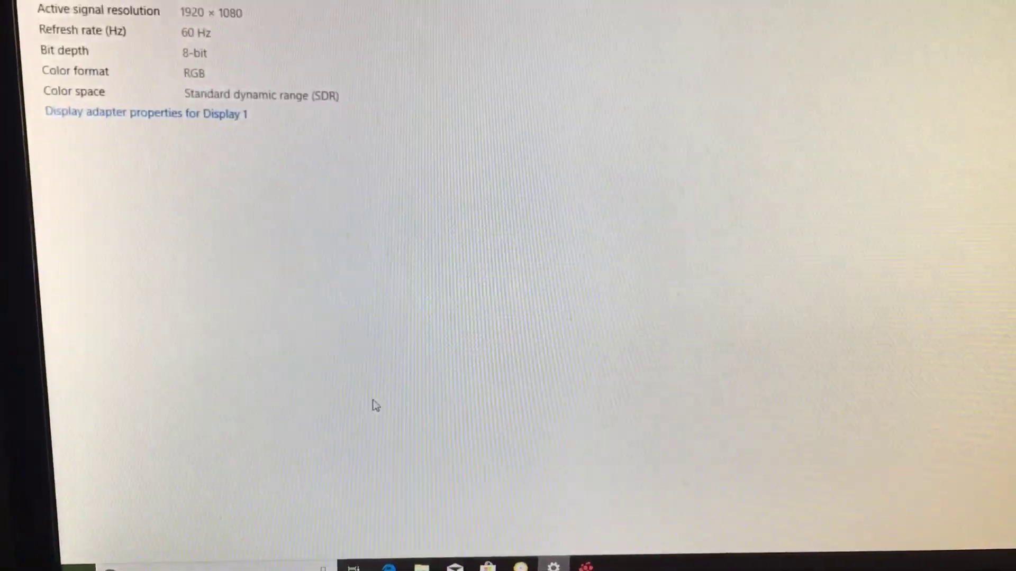
# Open the Radeon RX 580 adapter properties for Display 1 from Advanced display settings
pyautogui.click(134, 95)
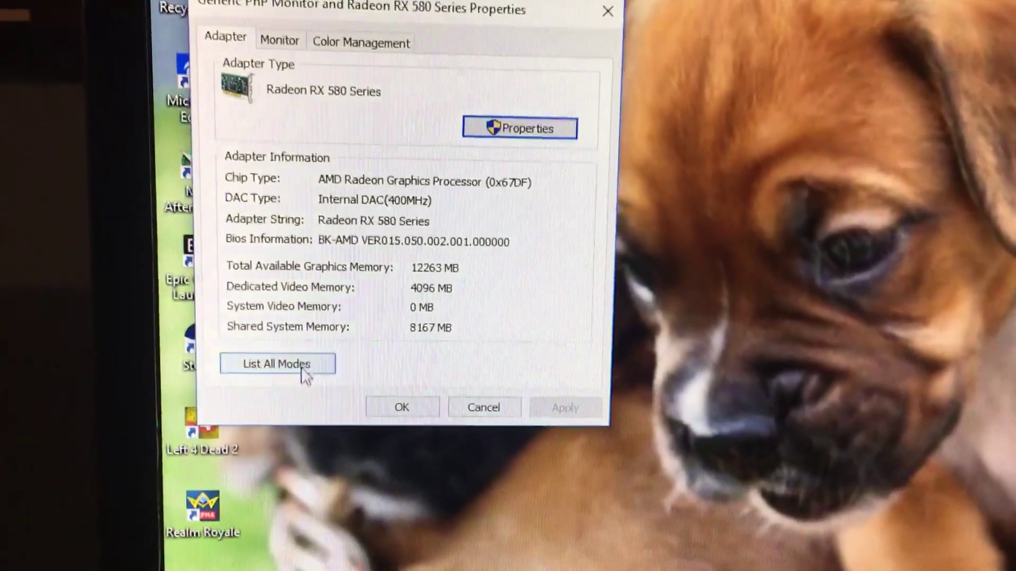
# Apply the 1920 by 1080, 66 Hertz mode from the full mode list and keep it
pyautogui.click(275, 388)
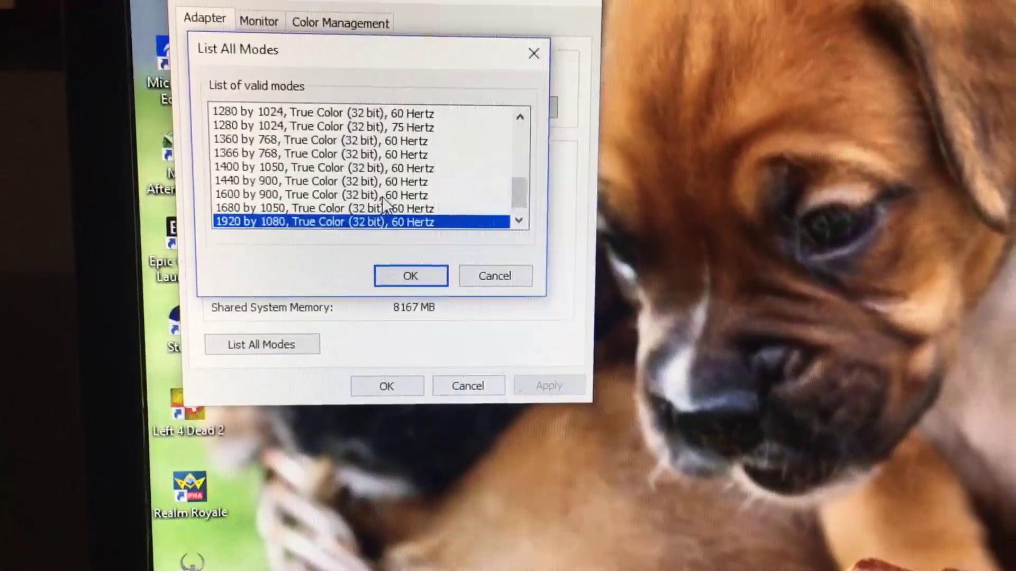
pyautogui.scroll(-1, 381, 194)
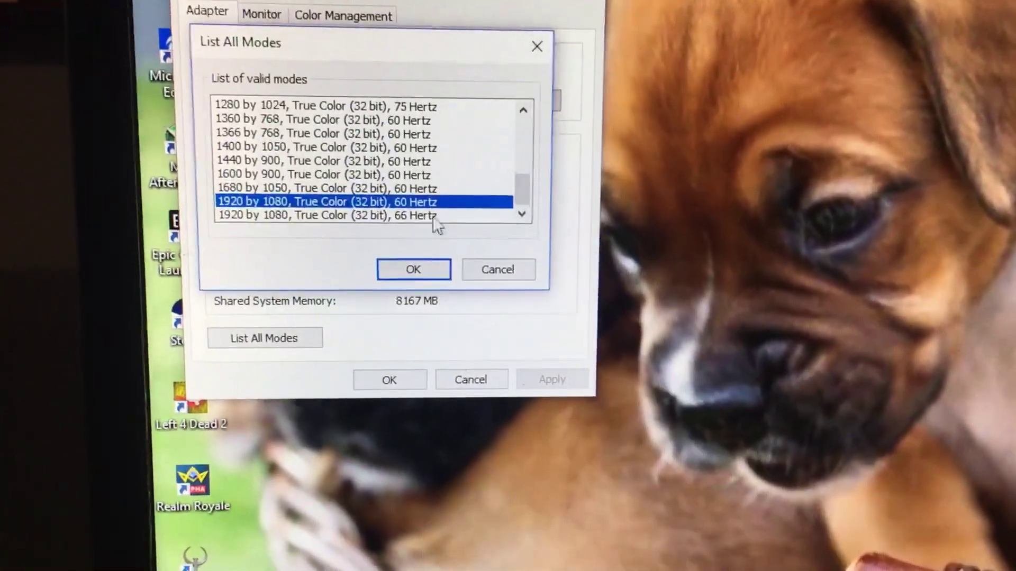
pyautogui.click(424, 213)
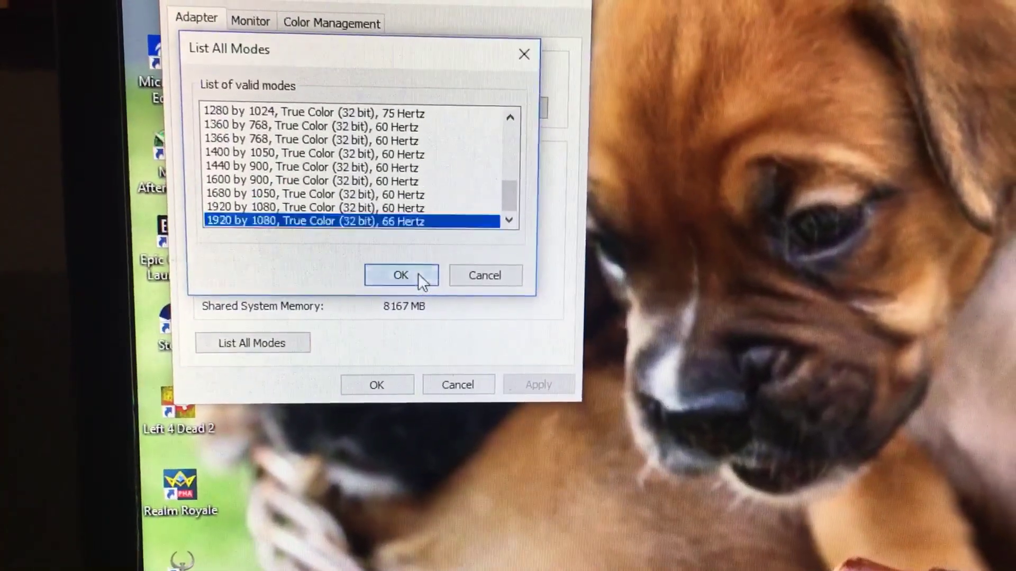
pyautogui.click(420, 265)
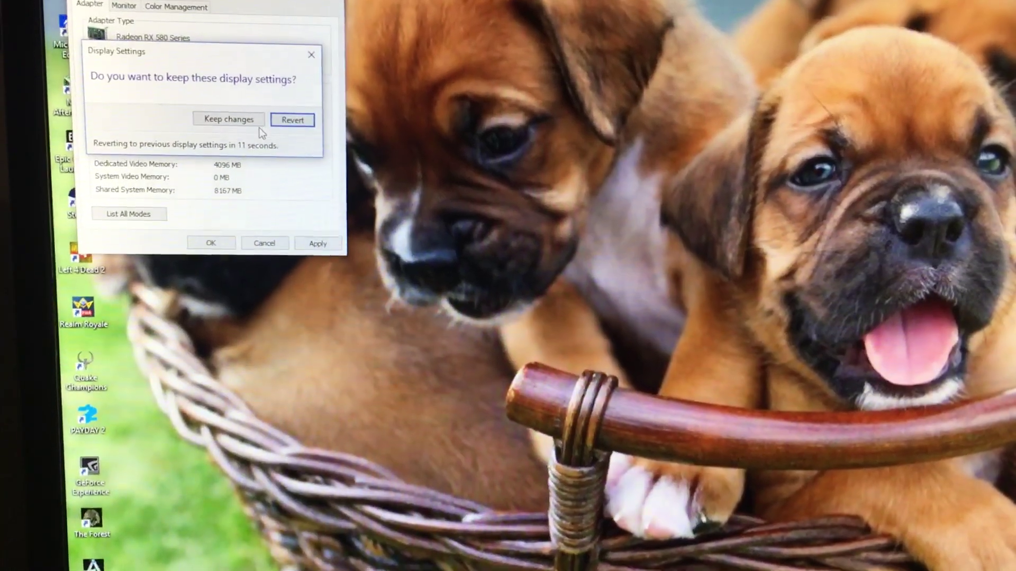
pyautogui.click(235, 104)
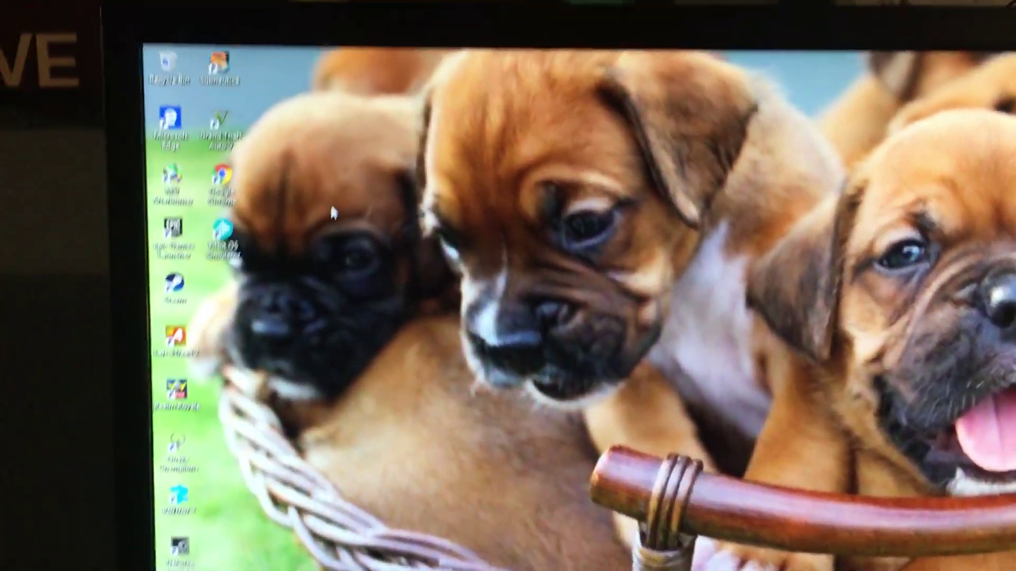